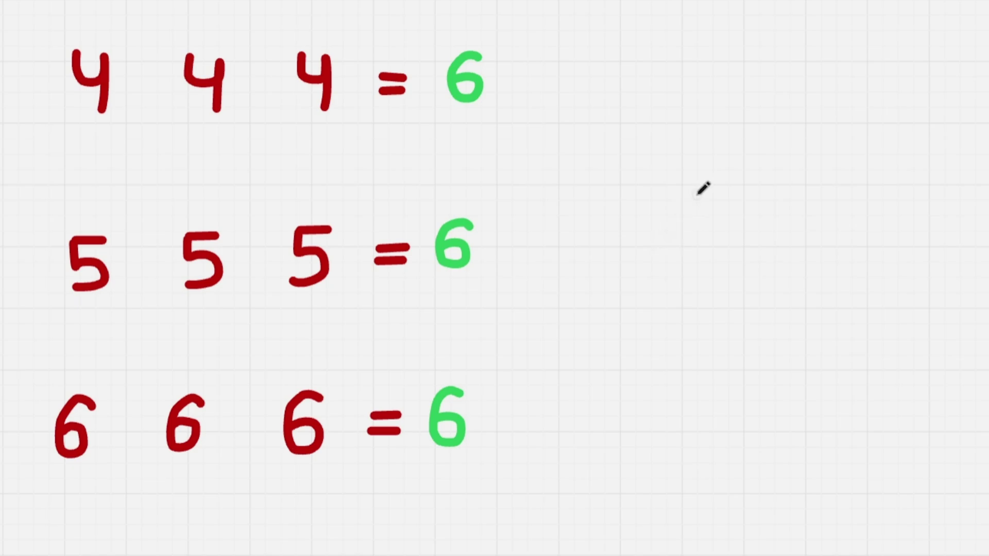
Sketch a trial square root sign in the empty space, then undo it.
{"action": "mouse_move", "coordinate": [679, 187]}
{"action": "left_mouse_down"}
{"action": "mouse_move", "coordinate": [689, 184]}
{"action": "mouse_move", "coordinate": [705, 231]}
{"action": "mouse_move", "coordinate": [702, 163]}
{"action": "mouse_move", "coordinate": [765, 157]}
{"action": "mouse_move", "coordinate": [761, 166]}
{"action": "left_mouse_up"}
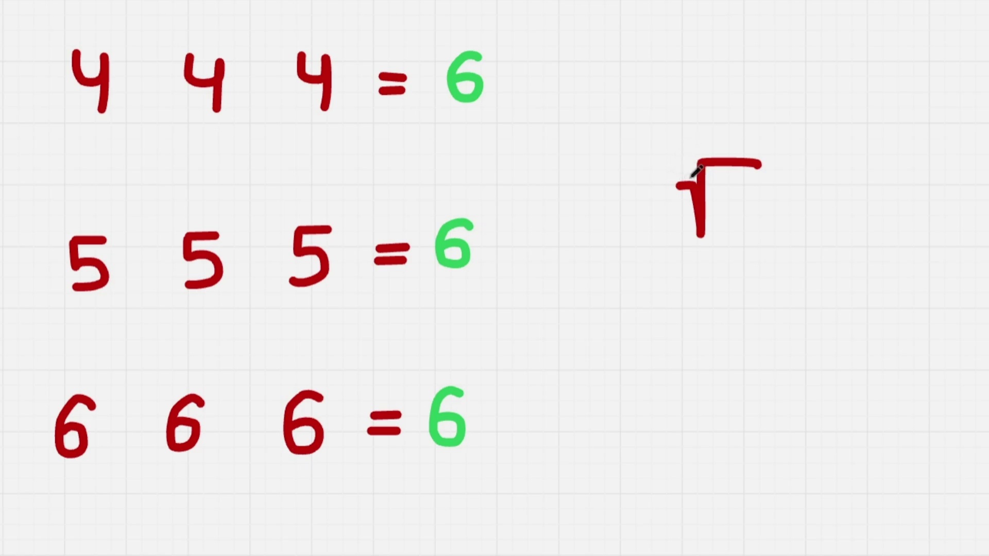
{"action": "key", "text": "ctrl+z"}
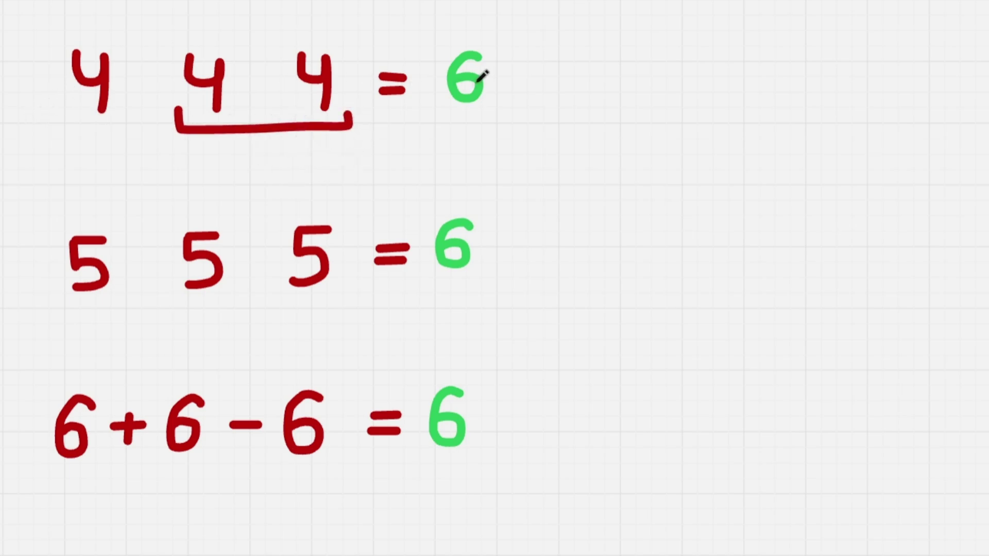
Undo the bracket drawn under the second and third 4s.
{"action": "key", "text": "ctrl+z"}
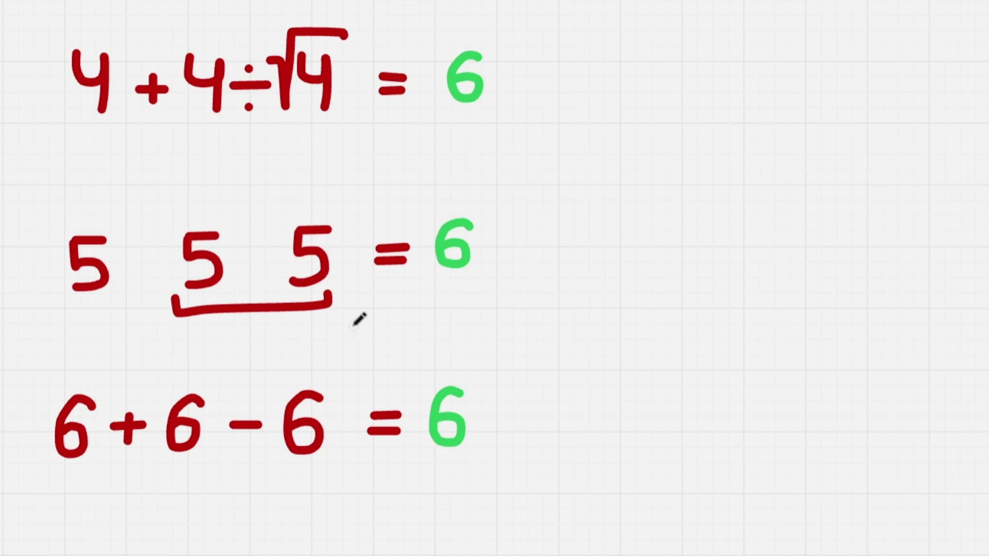
Undo the bracket drawn under the second and third 5s.
{"action": "key", "text": "ctrl+z"}
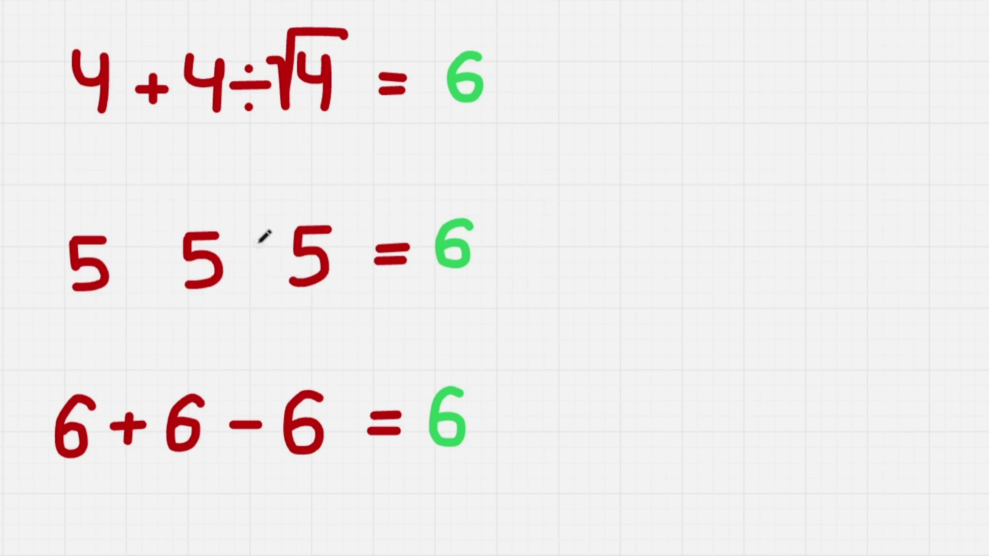